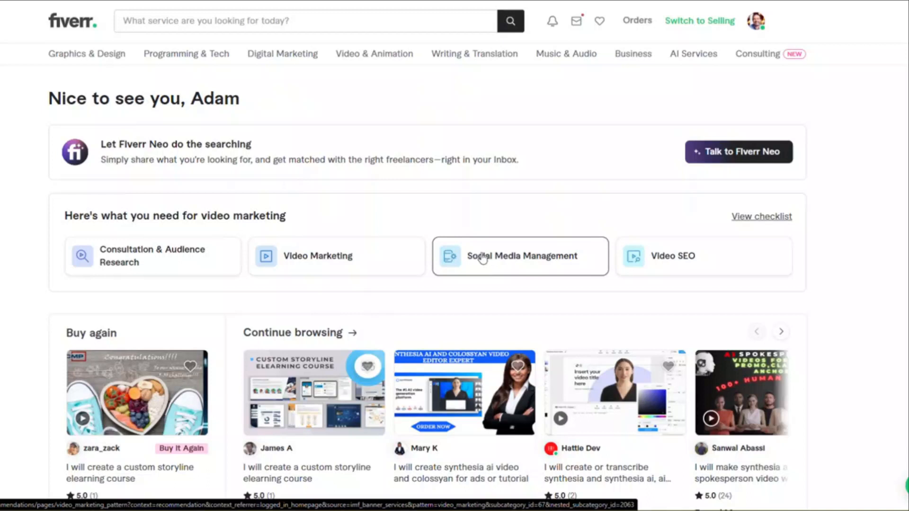
Start a new project request and title the brief "Create an eLearning course on Smart Goals".
click(756, 29)
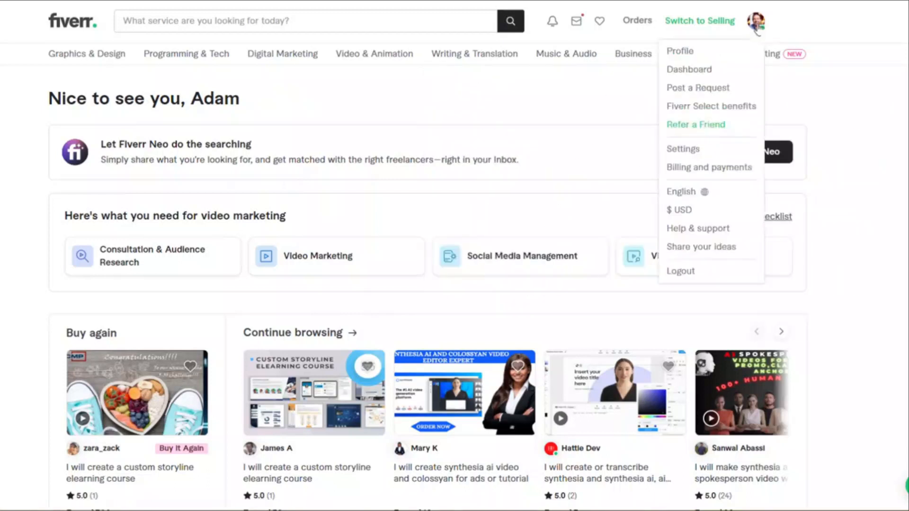
click(732, 93)
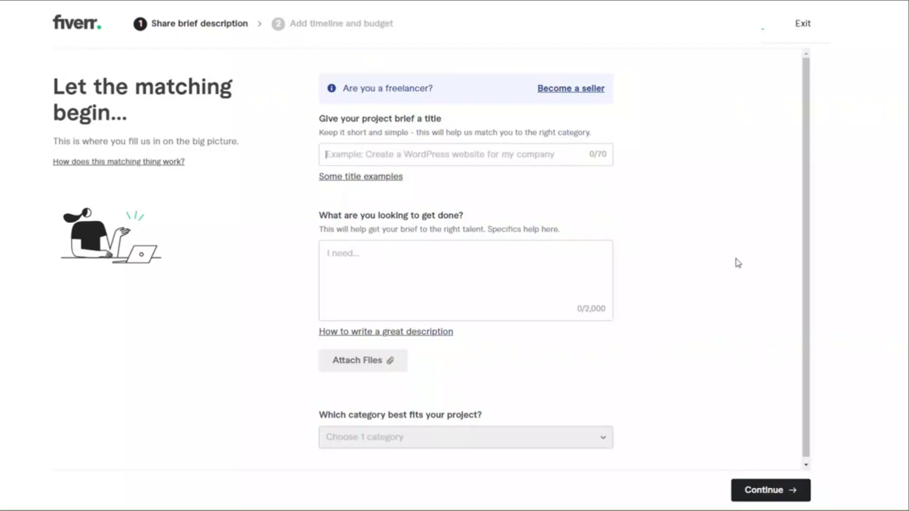
text(Create an el)
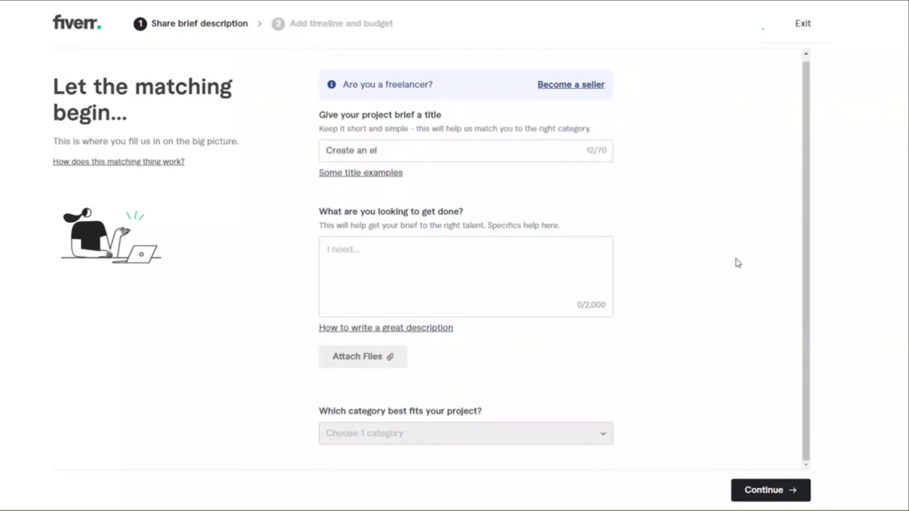
key(BackSpace)
text(Learning course on )
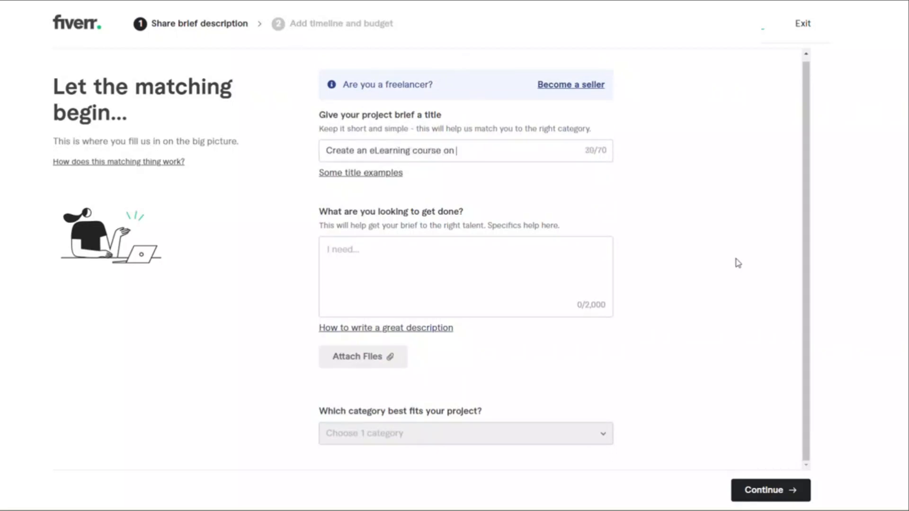
text(Smart Goals)
Begin the description with "I need a video with AI talking head that describes what a Smart goal is with AI conversation capabilities between the user and the".
click(480, 255)
text(I )
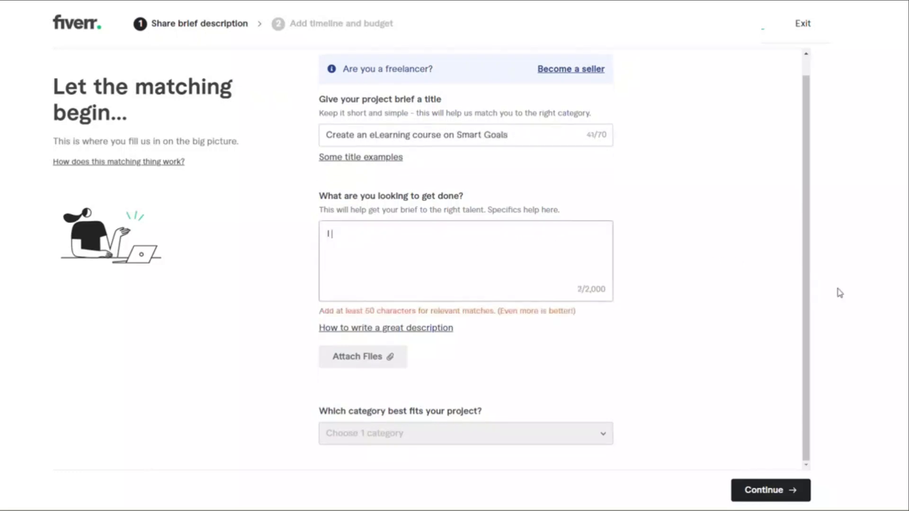
text(need a video with )
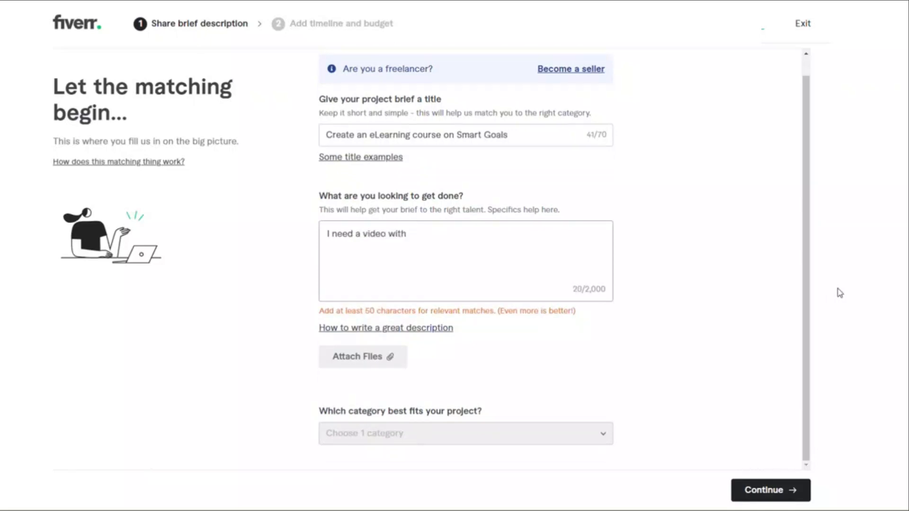
text(AI talking head that d)
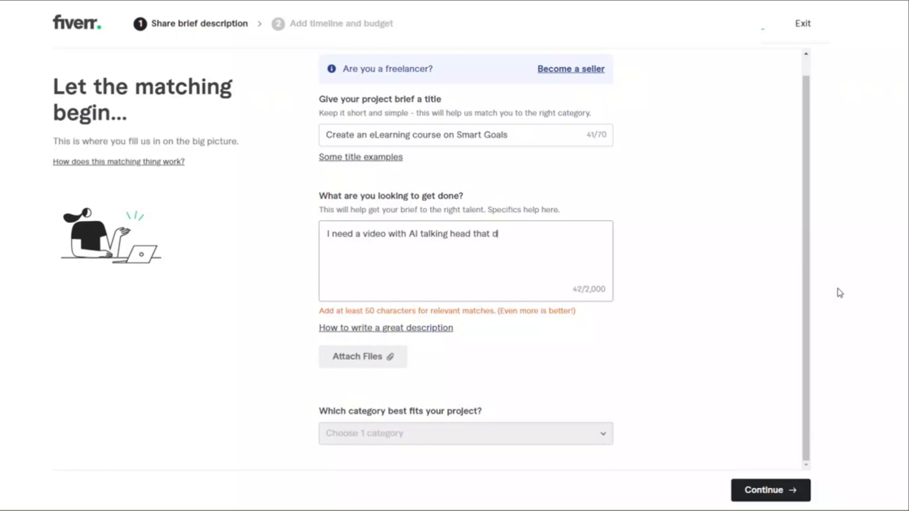
text(escribes wha)
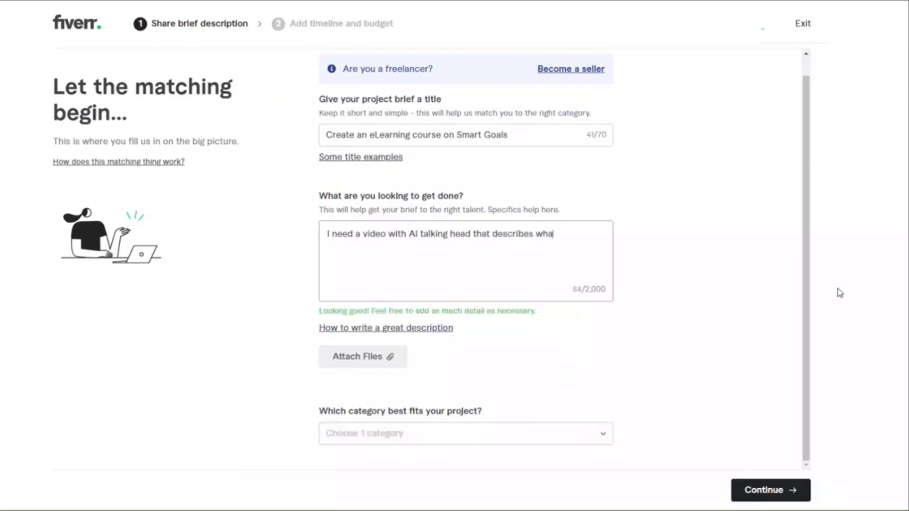
text(t a Smart goal is and)
key(BackSpace)
key(BackSpace)
key(BackSpace)
key(BackSpace)
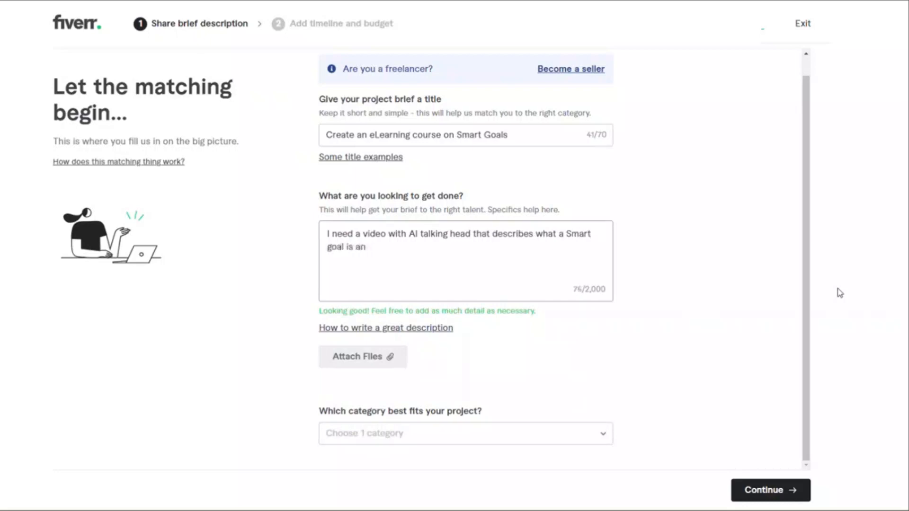
text(with AI conversation)
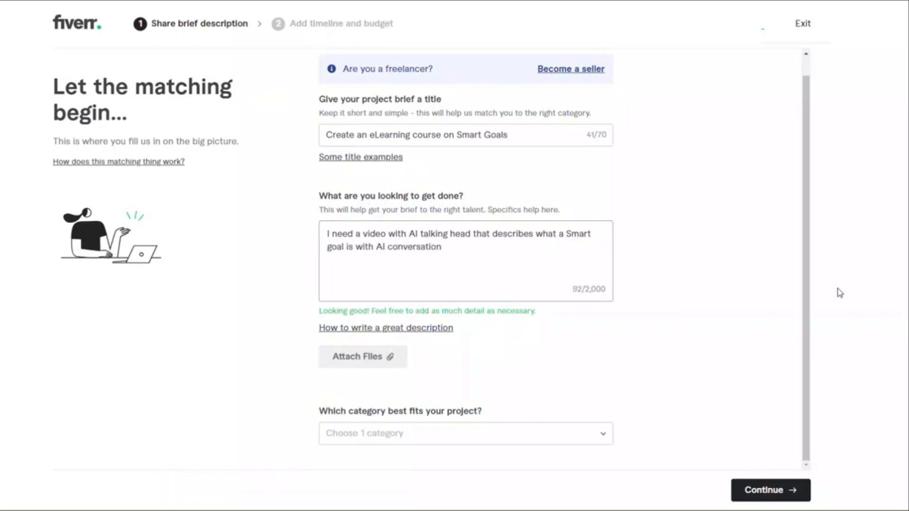
text( capabilities)
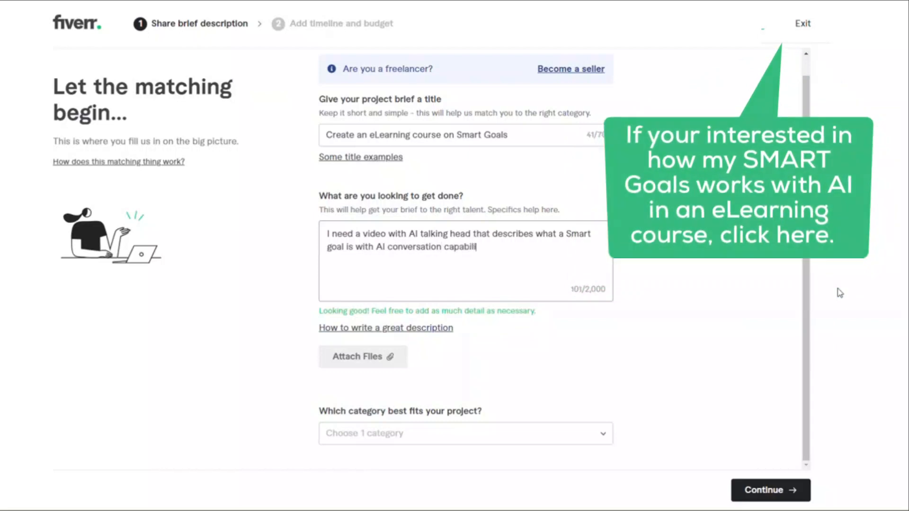
text( between )
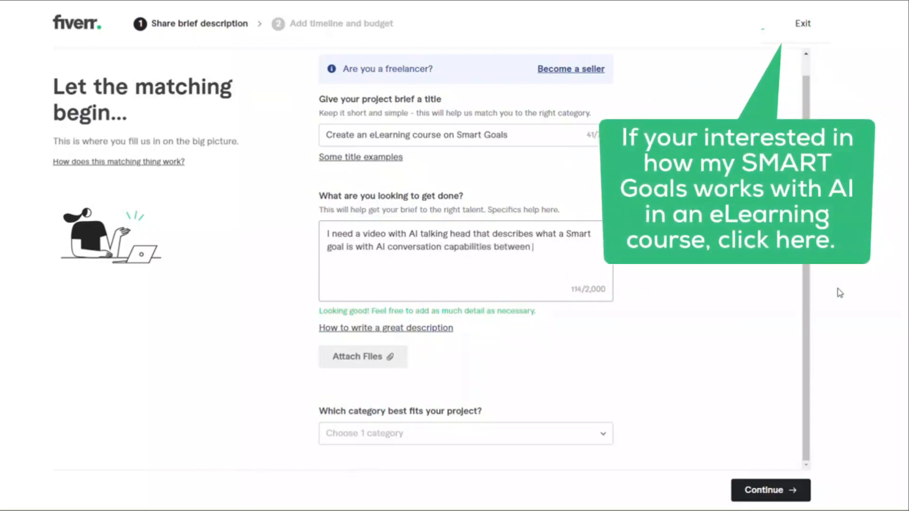
text(the user and the )
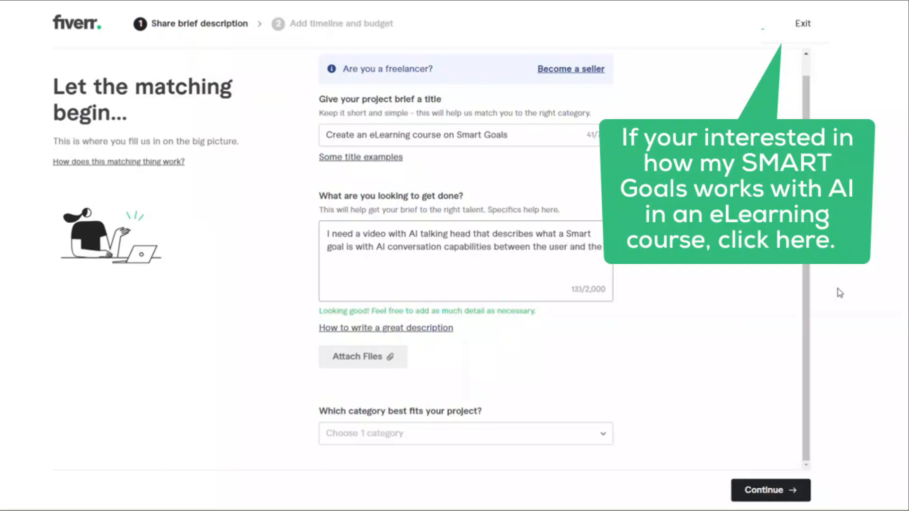
Finish the description with "system. I need a full package including a website to host the course and sell the course on.".
text(system. I need a full p)
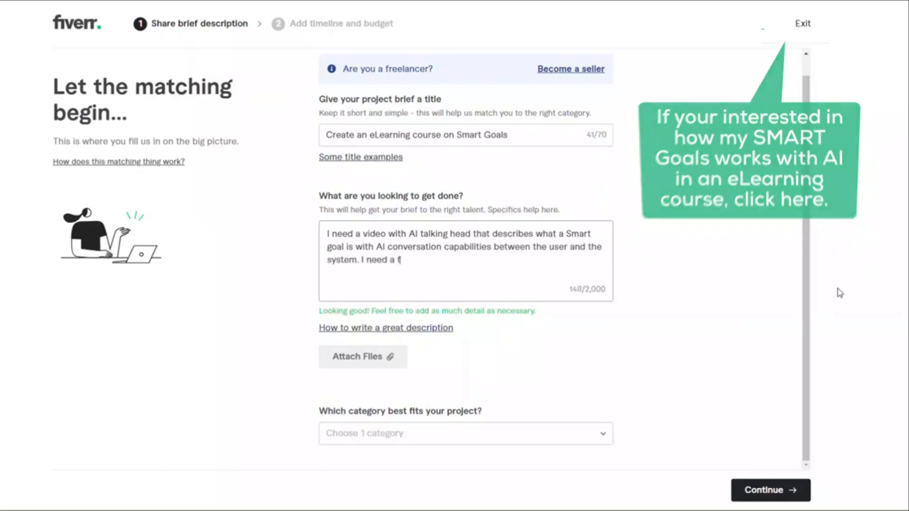
text(ackage)
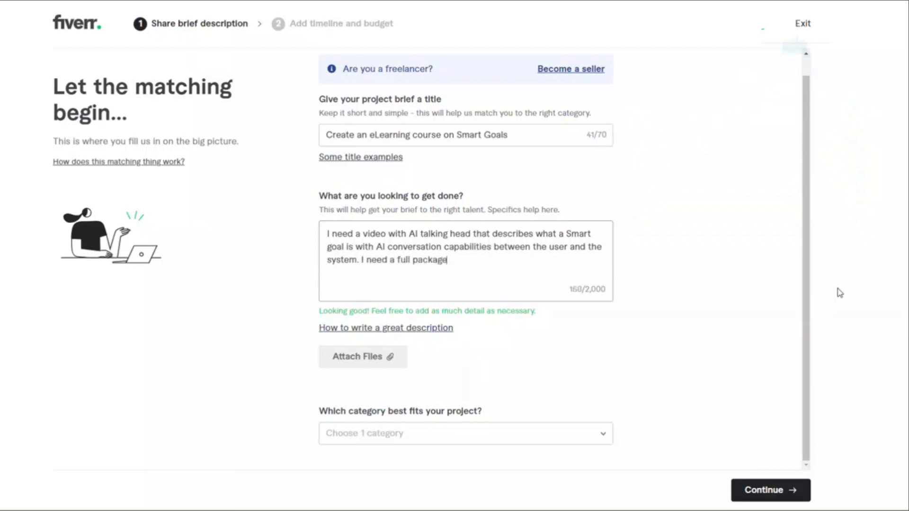
text( including )
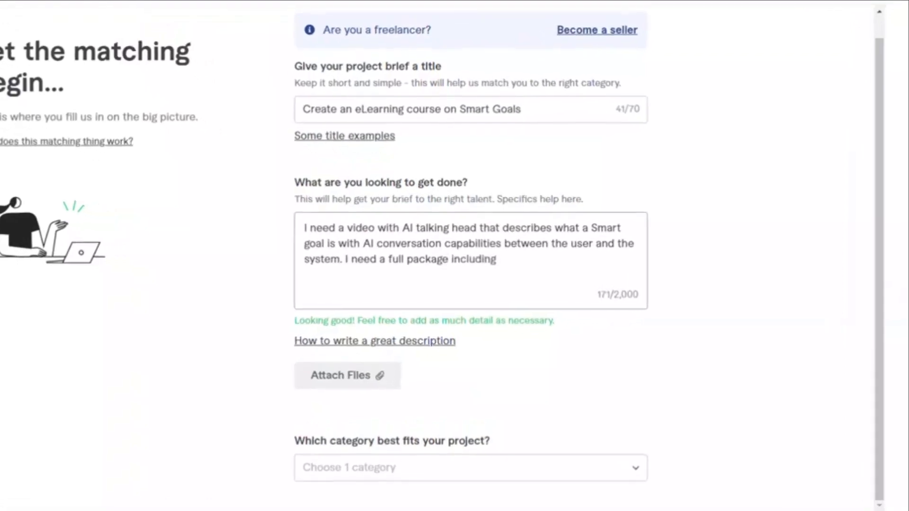
text(a website to host p)
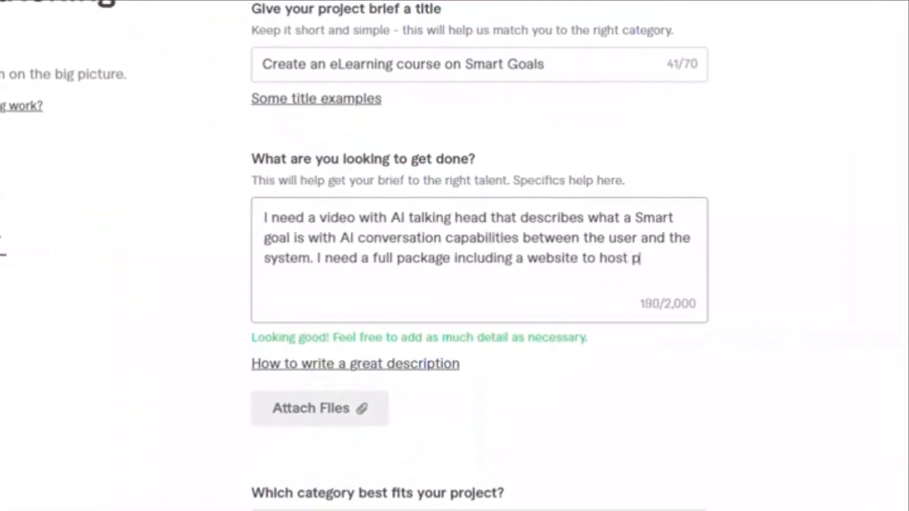
key(BackSpace)
text(the cour)
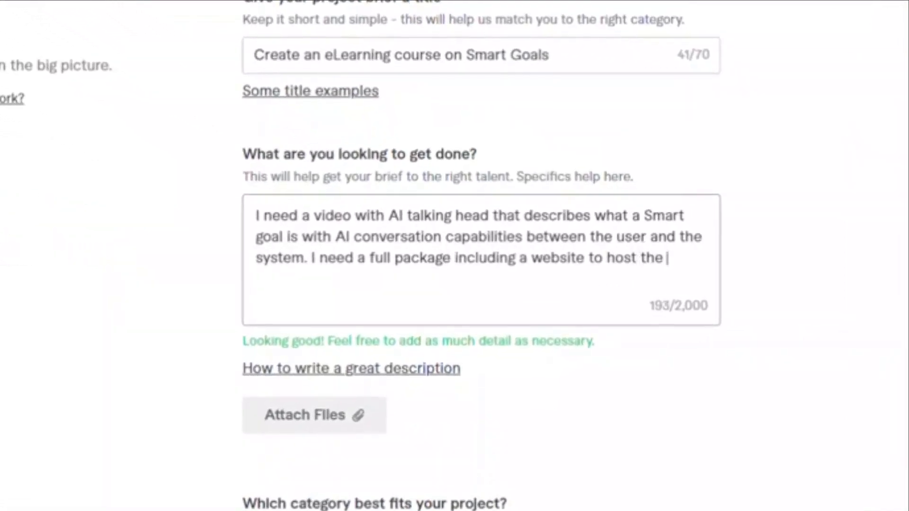
text(se and sell t)
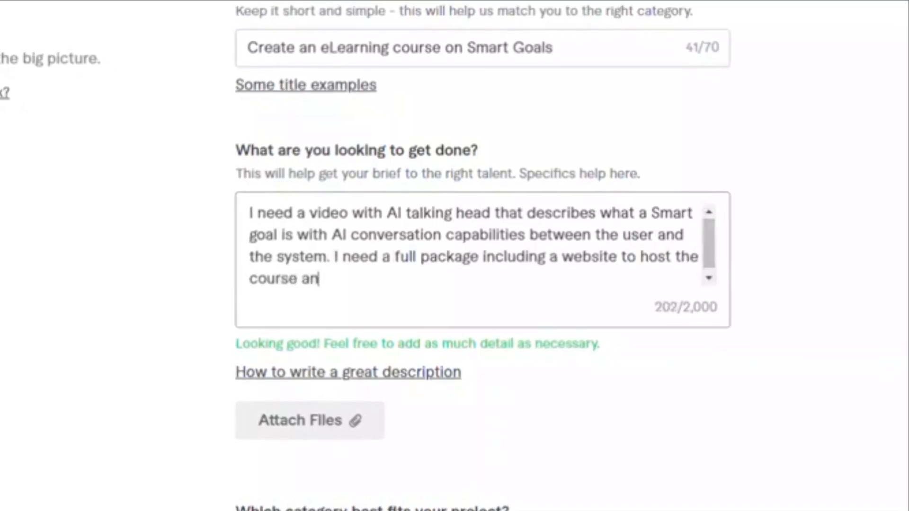
text(he course one)
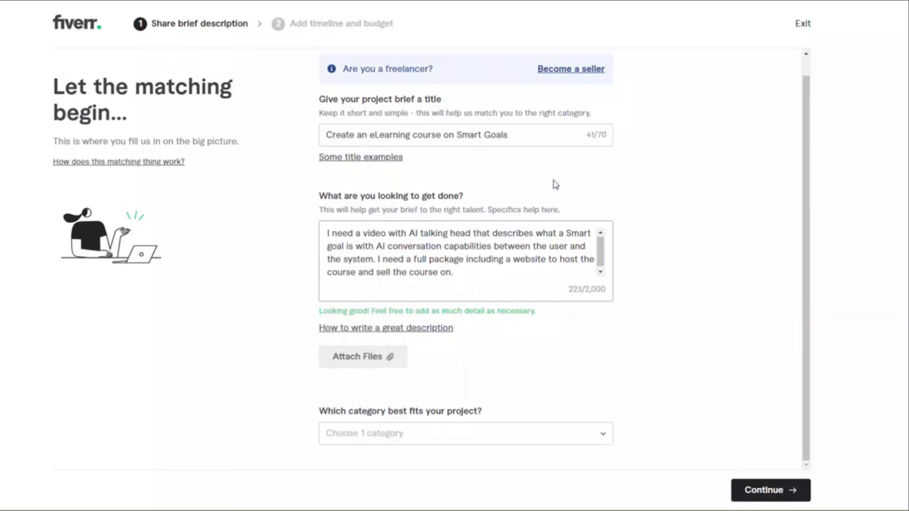
Set the project category to eLearning Content Development and the industry to Construction.
click(463, 434)
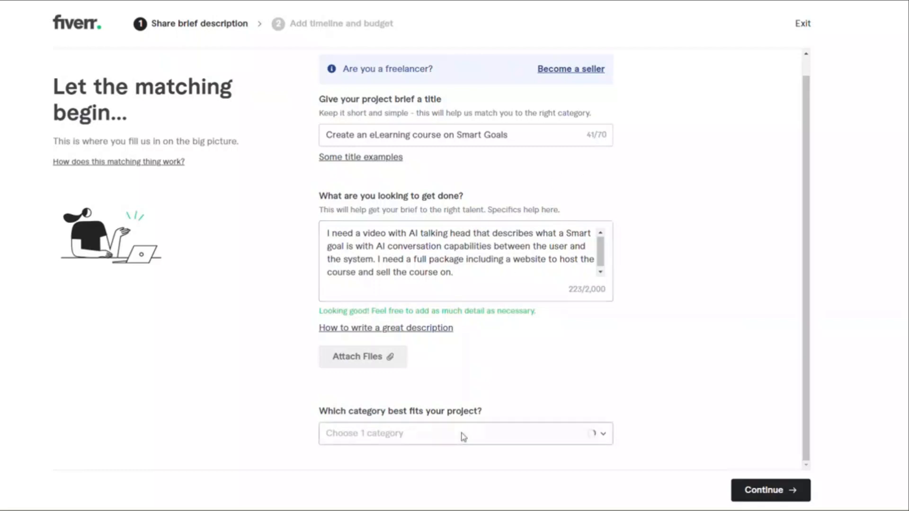
click(467, 305)
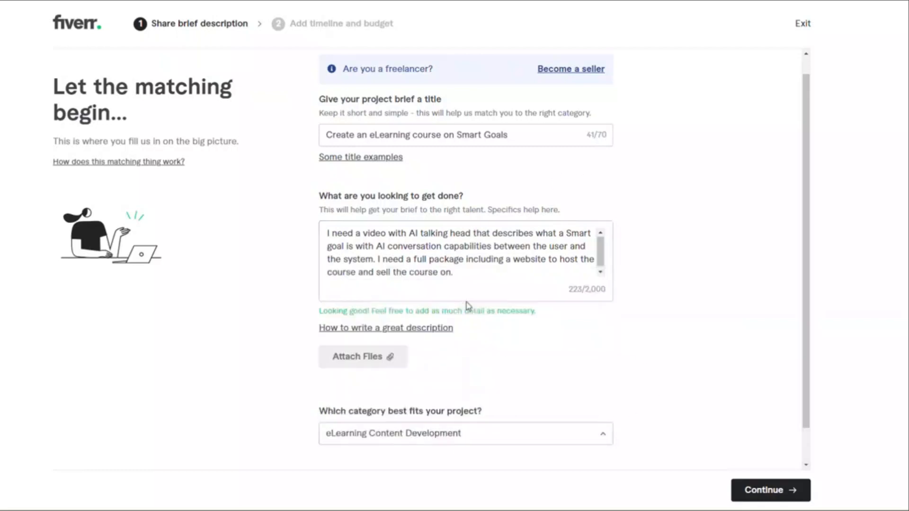
scroll(450, 359, down, 1)
scroll(516, 373, down, 3)
scroll(503, 346, down, 2)
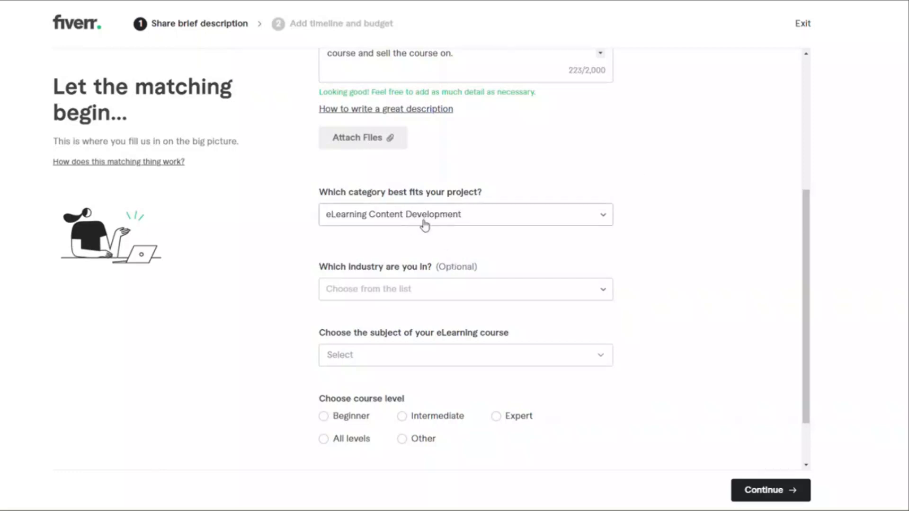
click(369, 300)
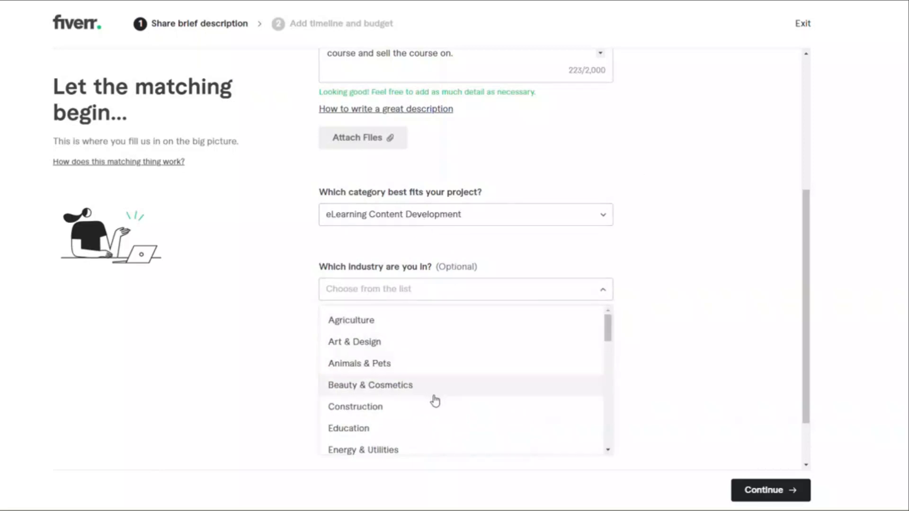
click(426, 412)
Set the eLearning course subject to Manufacturing & storage and the course level to Expert.
click(402, 361)
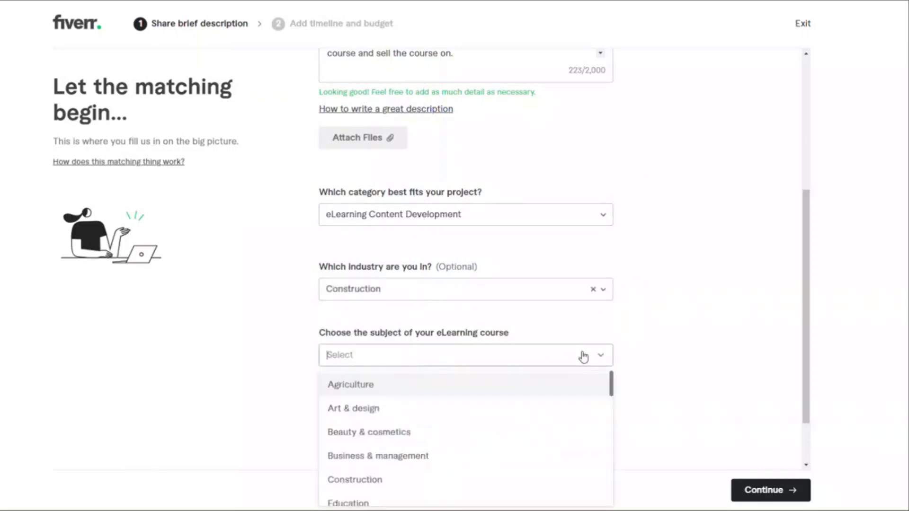
scroll(474, 428, down, 4)
click(458, 430)
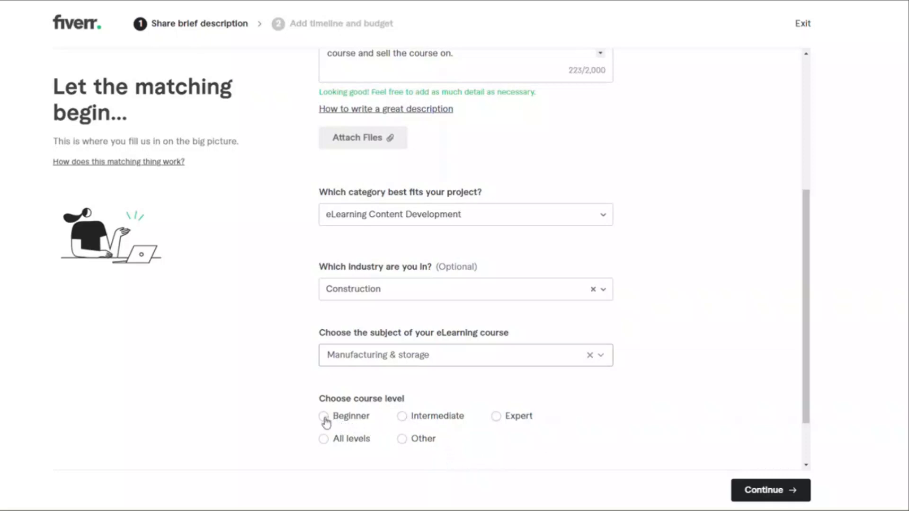
click(494, 416)
Choose English as the course material language and continue to the timeline and budget stage.
scroll(428, 444, down, 2)
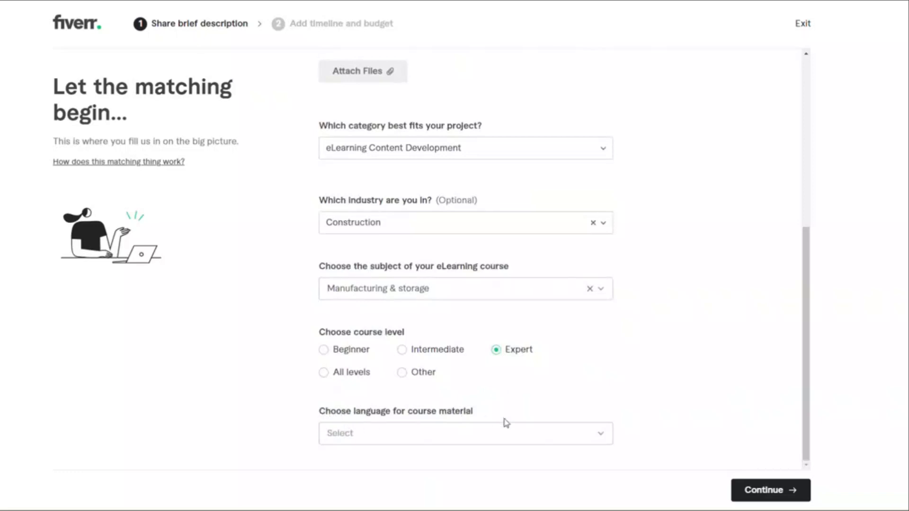
click(512, 441)
scroll(426, 348, down, 5)
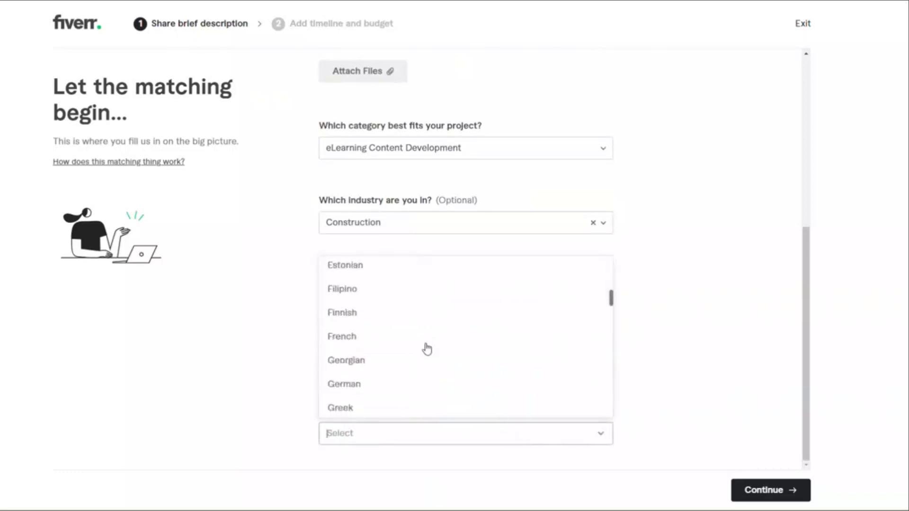
scroll(411, 329, up, 2)
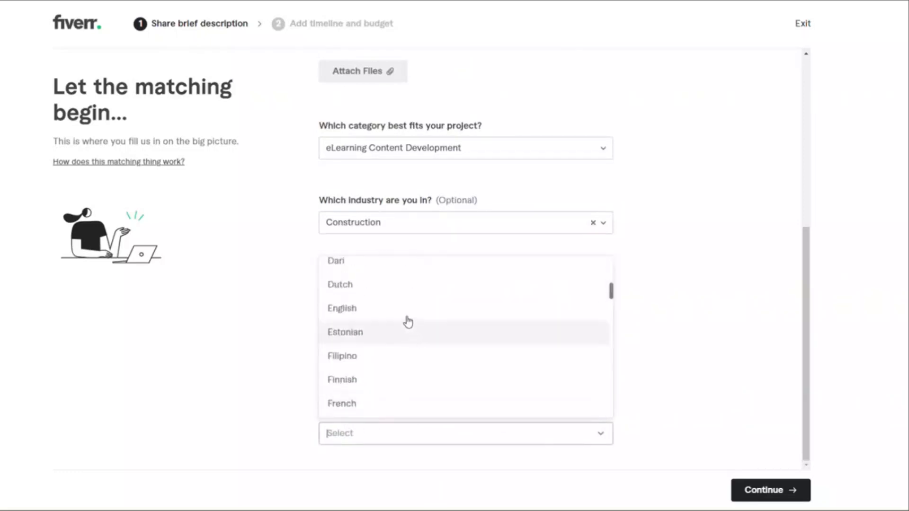
click(408, 307)
click(757, 490)
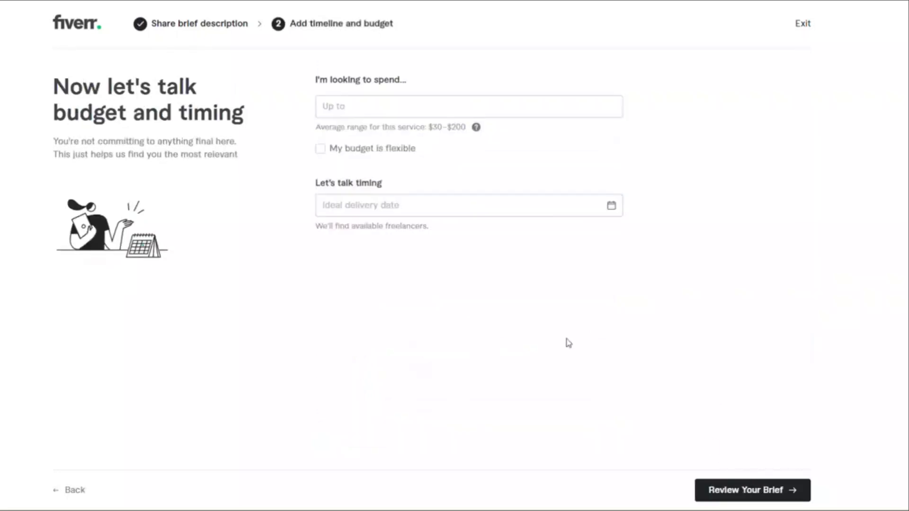
Mark the budget as flexible and set the ideal delivery date to Feb 14, 2024.
click(414, 103)
click(319, 151)
click(465, 216)
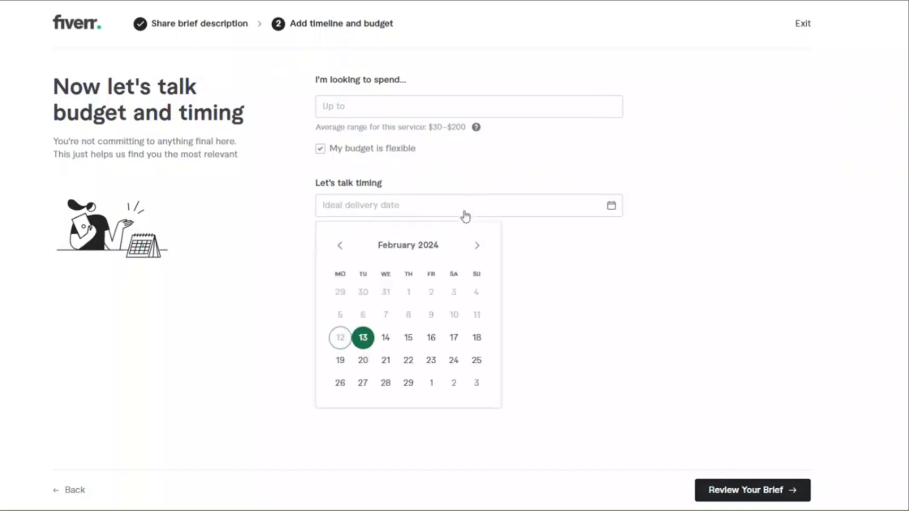
click(386, 338)
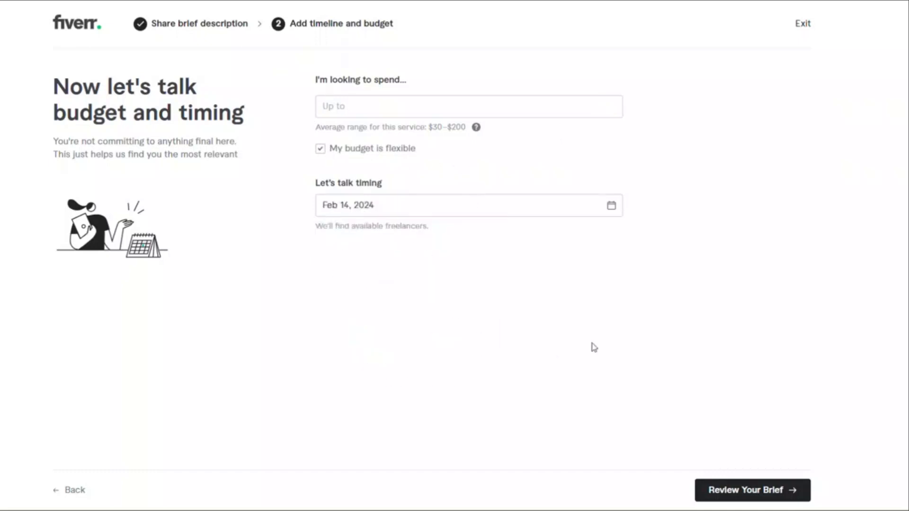
Try to proceed to the brief review, and enter a maximum budget of $2000.
click(758, 490)
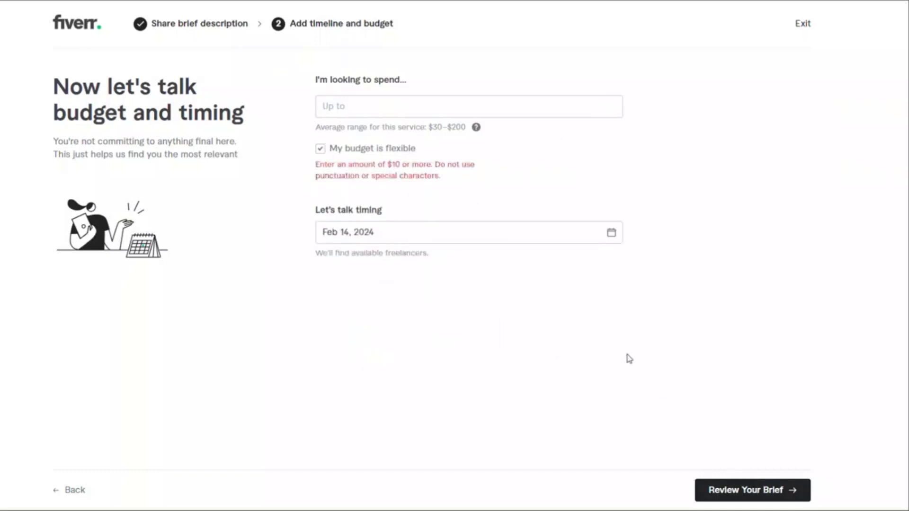
click(405, 106)
text(2000)
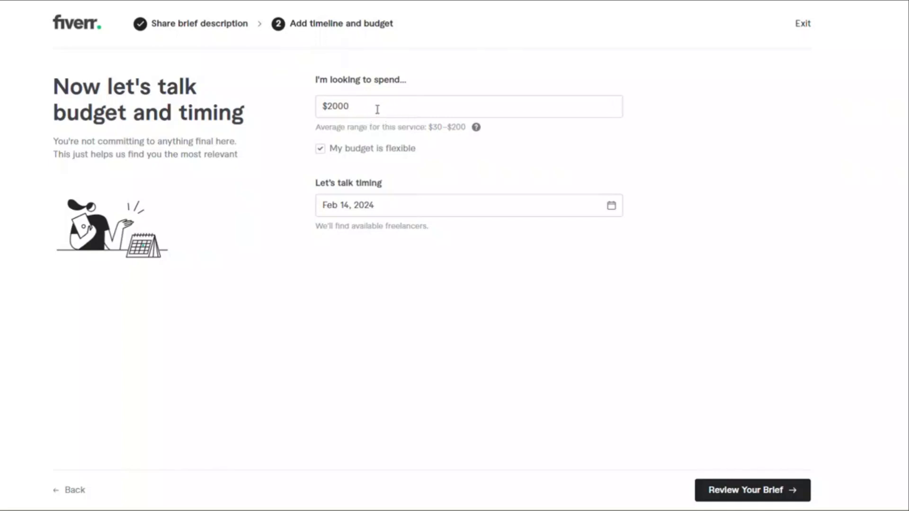
Change the maximum budget to $5000 and proceed to the brief review.
drag(361, 106, 292, 113)
click(354, 107)
drag(328, 107, 331, 108)
click(372, 107)
drag(353, 107, 328, 108)
click(356, 107)
double_click(363, 107)
click(329, 107)
drag(327, 106, 332, 106)
text(5)
drag(332, 105, 327, 106)
click(746, 490)
Review the brief summary, especially the description, along with the budget and delivery date.
scroll(495, 263, down, 1)
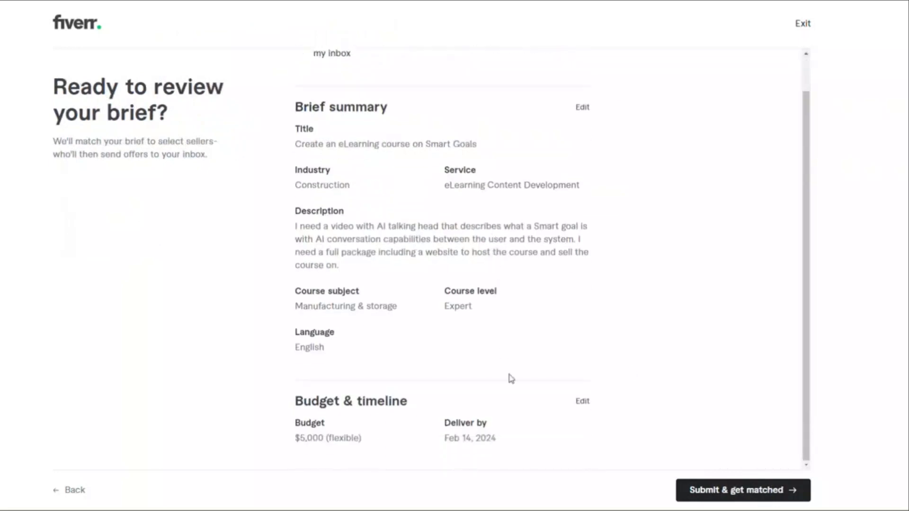
scroll(641, 205, up, 1)
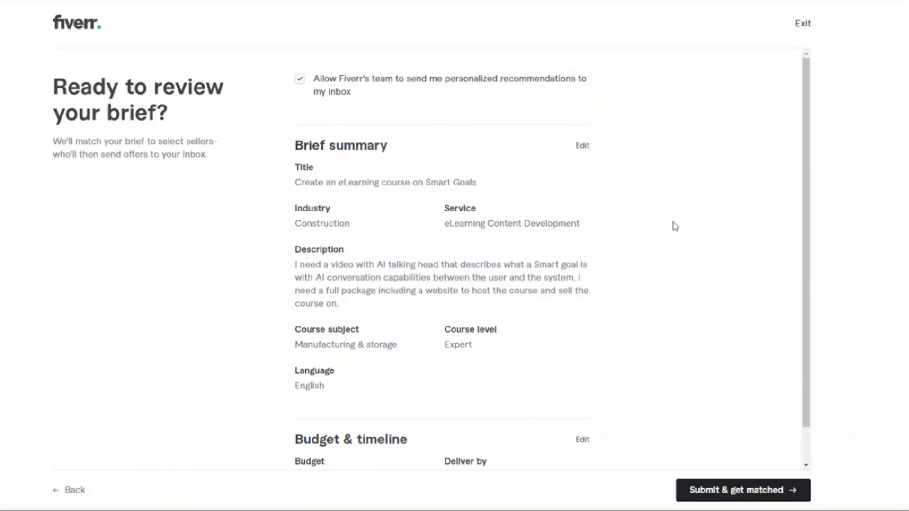
drag(304, 264, 351, 312)
click(361, 307)
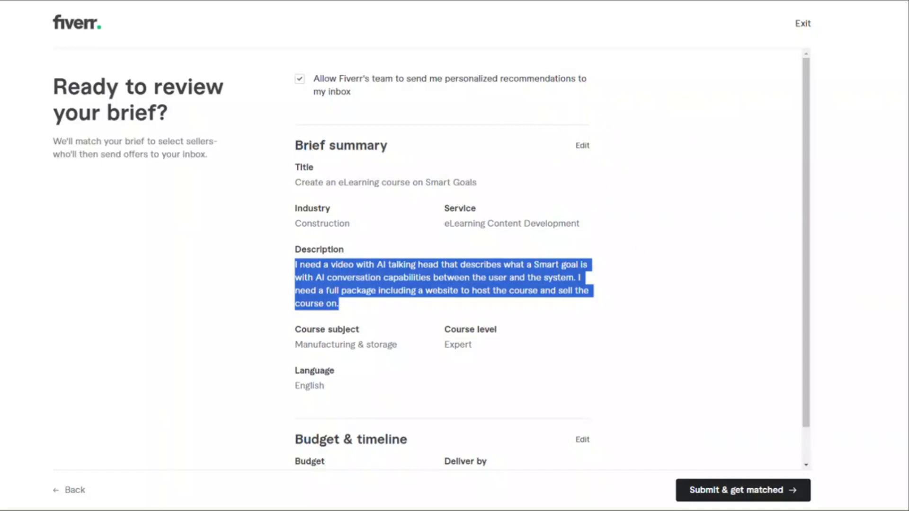
scroll(634, 449, down, 1)
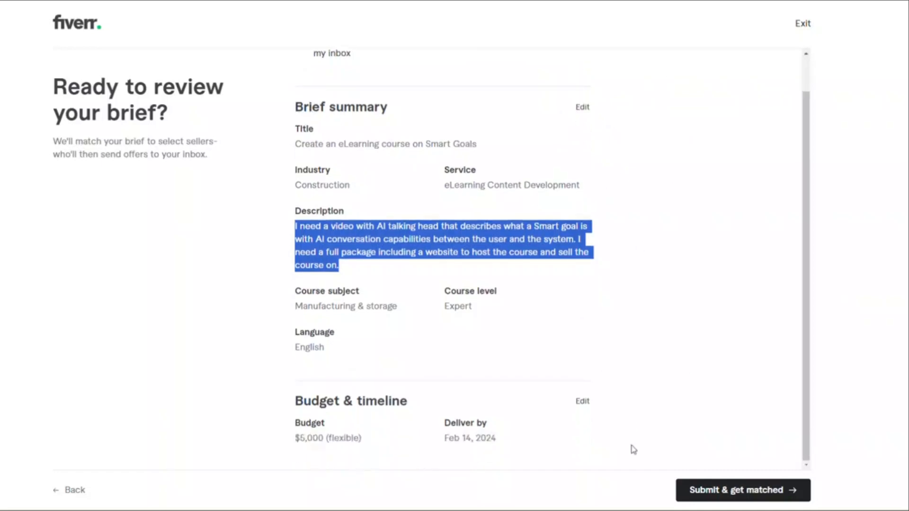
scroll(461, 293, up, 1)
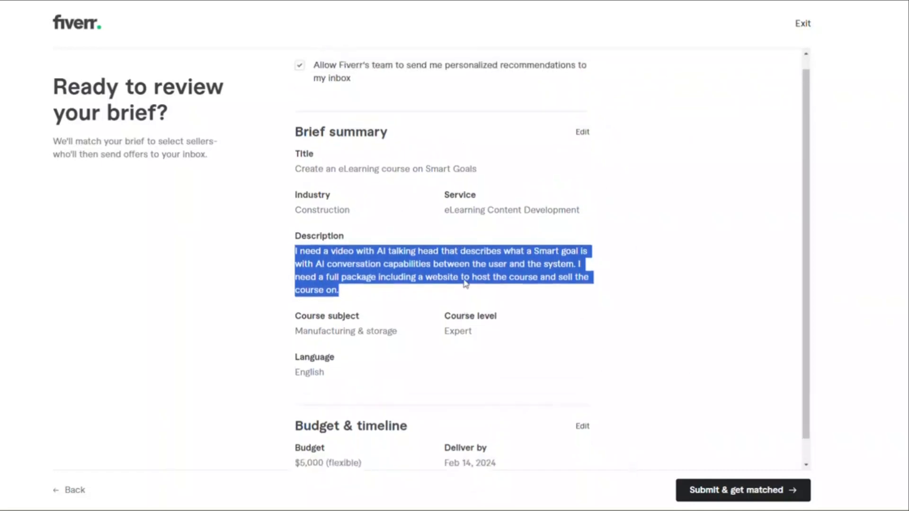
scroll(493, 117, down, 1)
scroll(450, 173, up, 1)
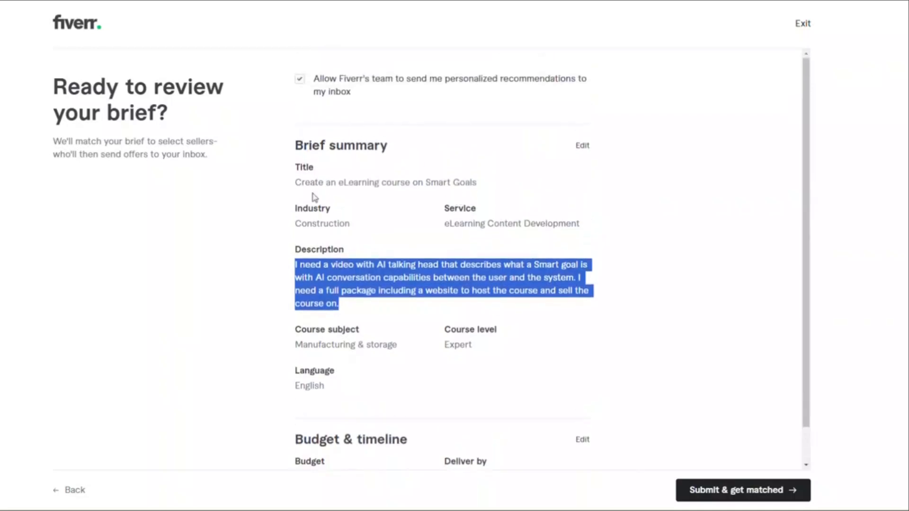